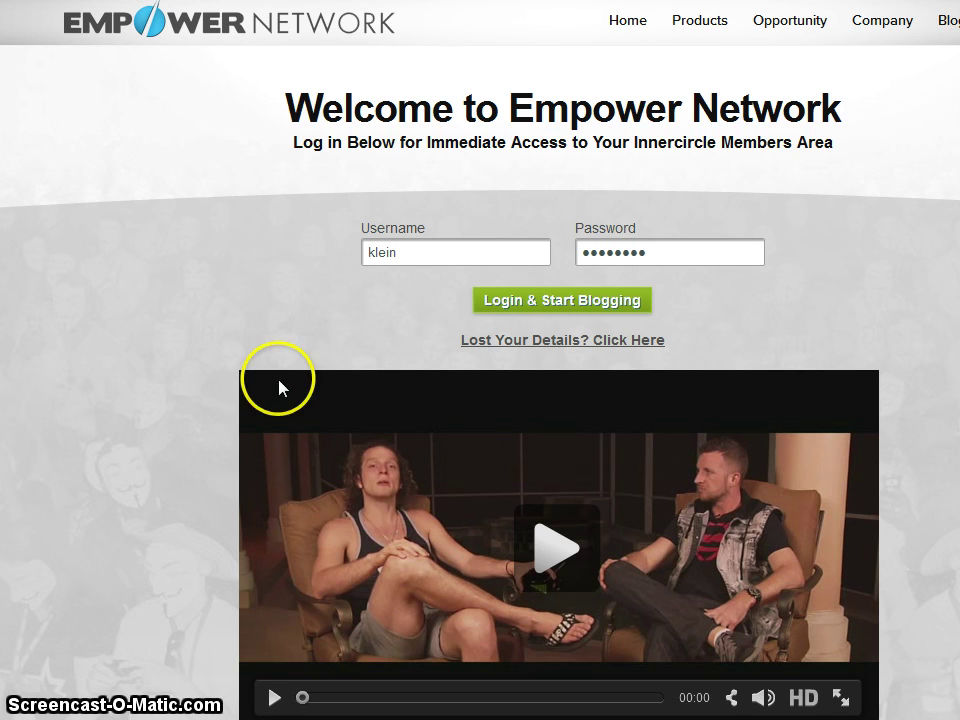
Log in to the Empower Network members area with the member's username and password
click(560, 311)
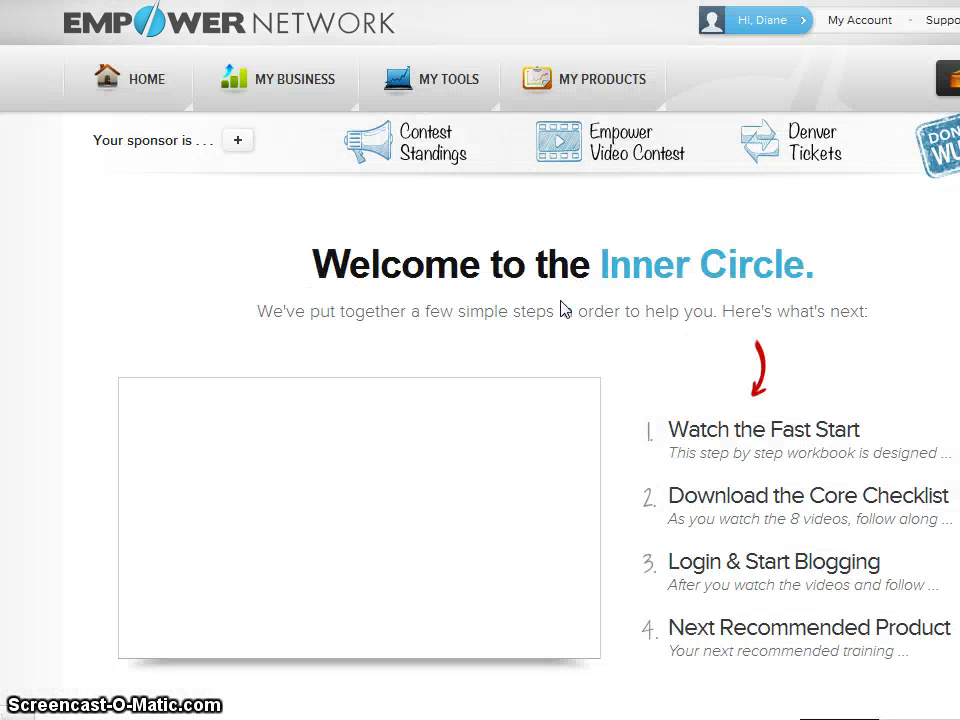
Start the welcome video, then go from MY PRODUCTS to the blog's WordPress dashboard
click(579, 189)
click(438, 43)
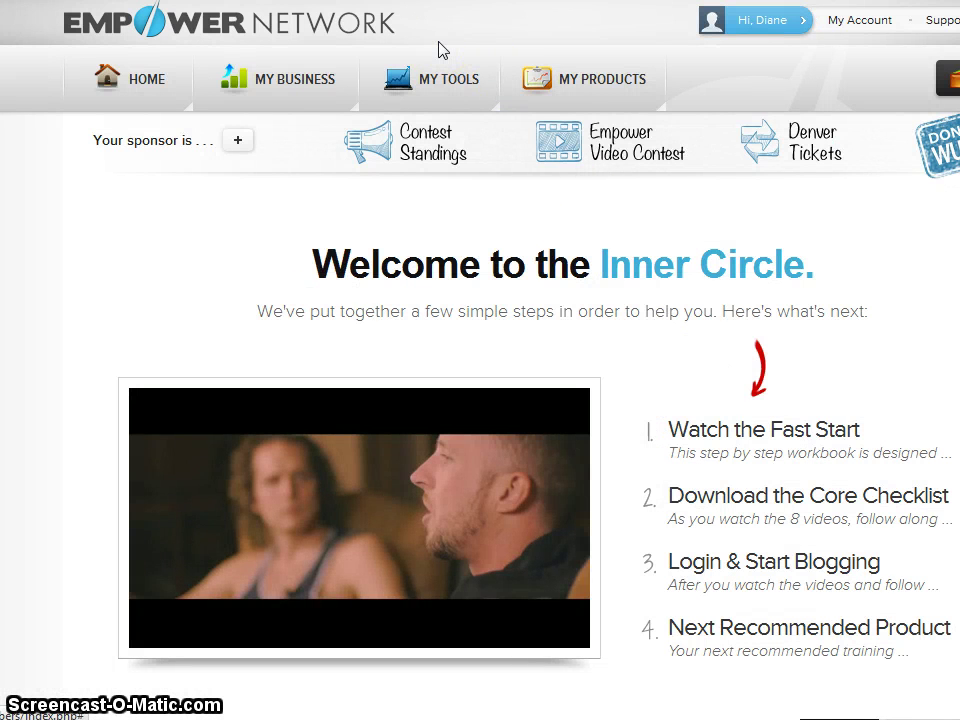
click(610, 112)
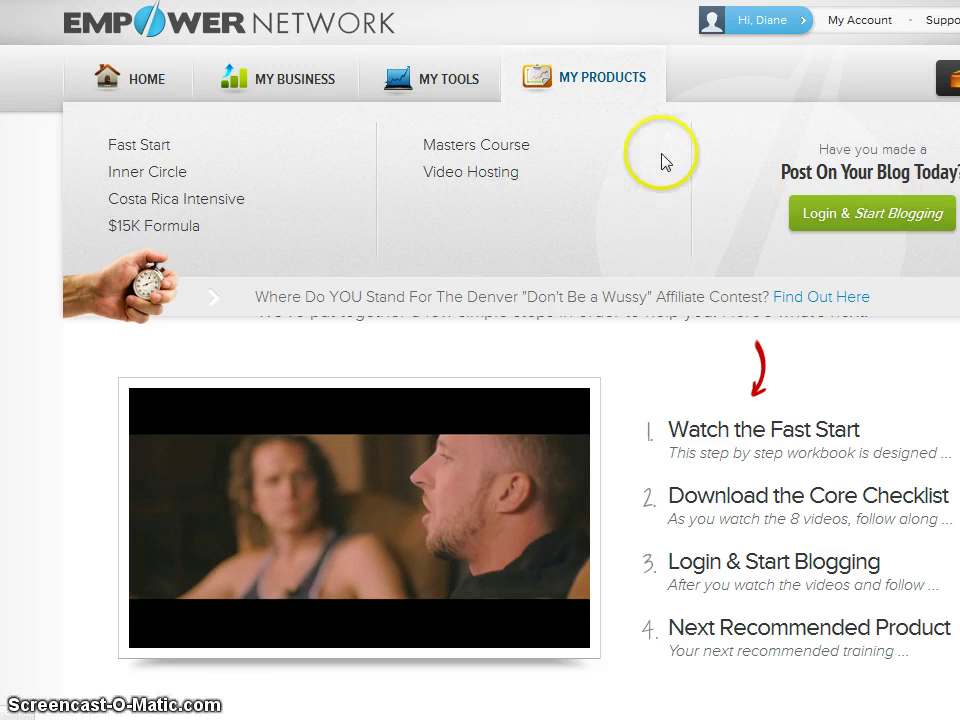
click(836, 229)
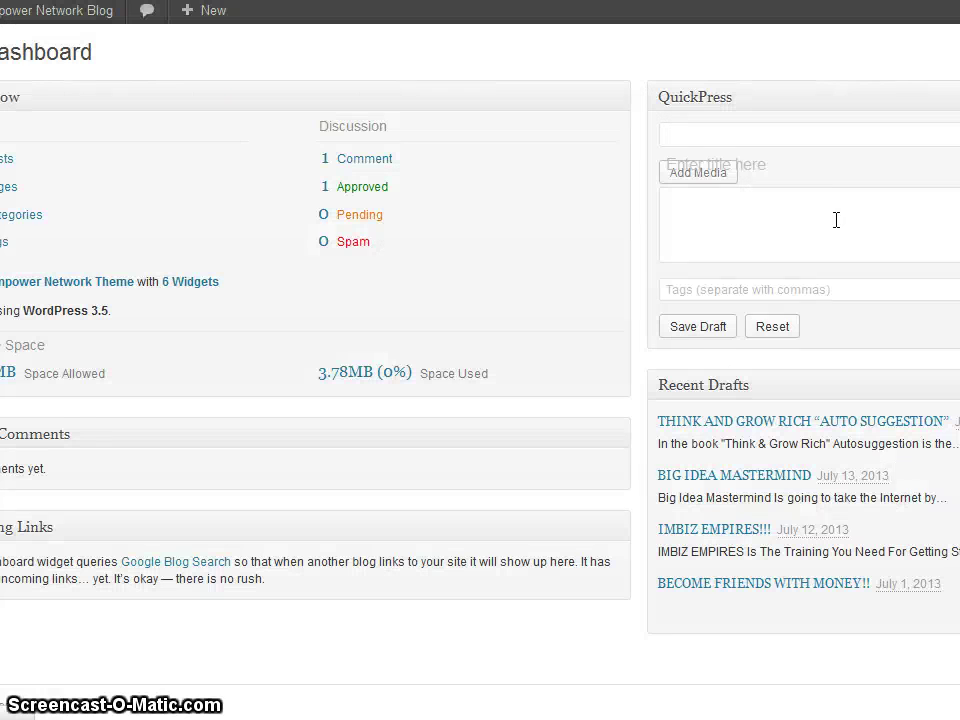
Open the full Posts list from the Dashboard's Right Now panel
click(540, 78)
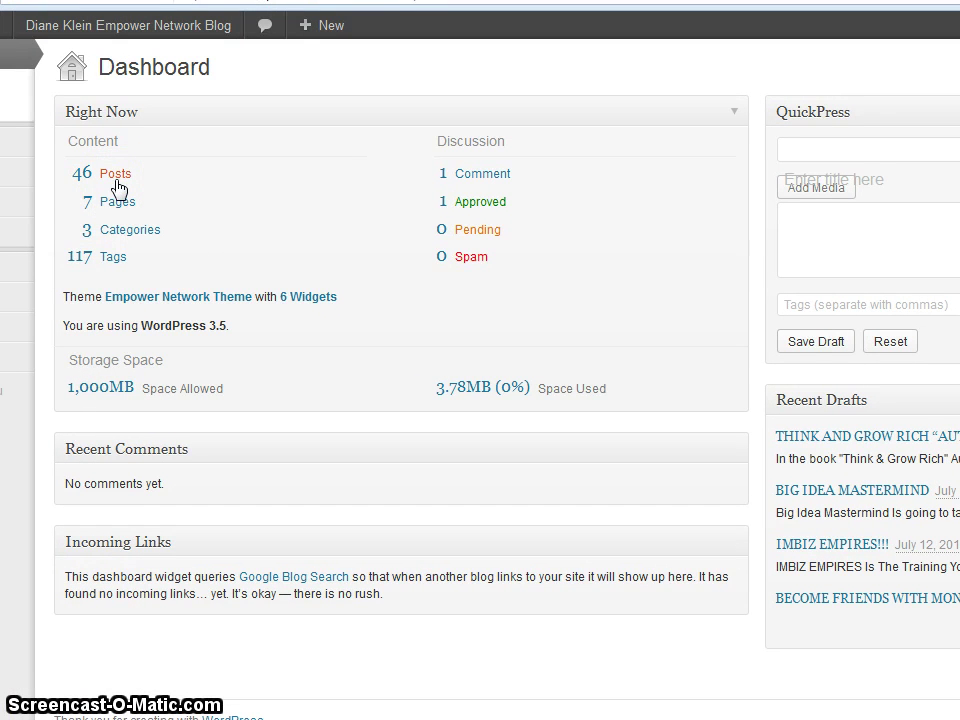
click(116, 176)
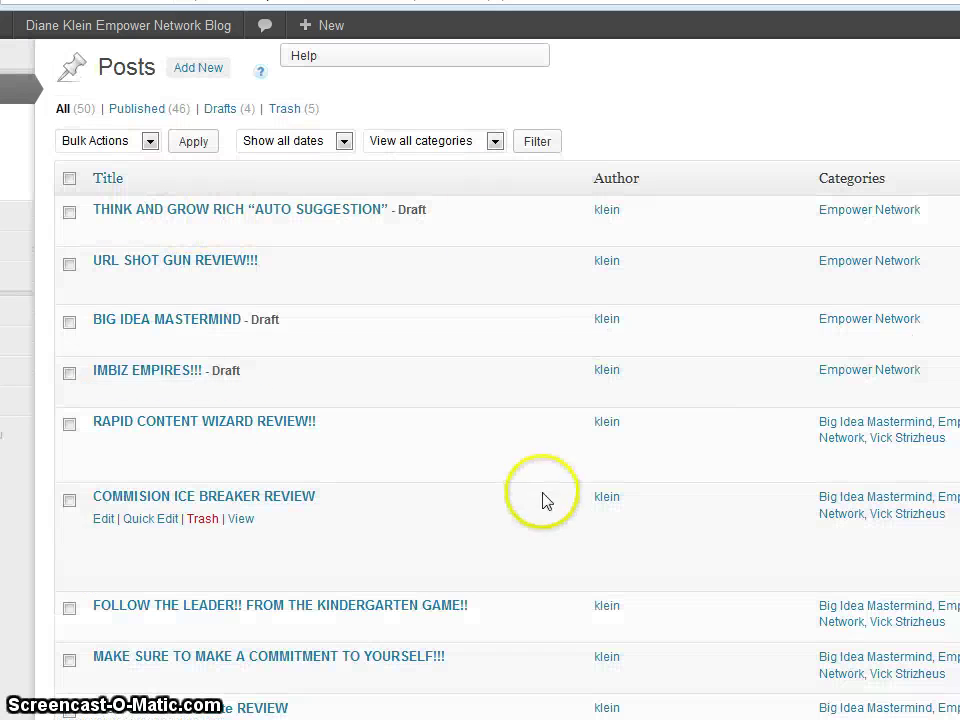
Open the THINK AND GROW RICH "AUTO SUGGESTION" post for editing and copy its shortlink
click(104, 234)
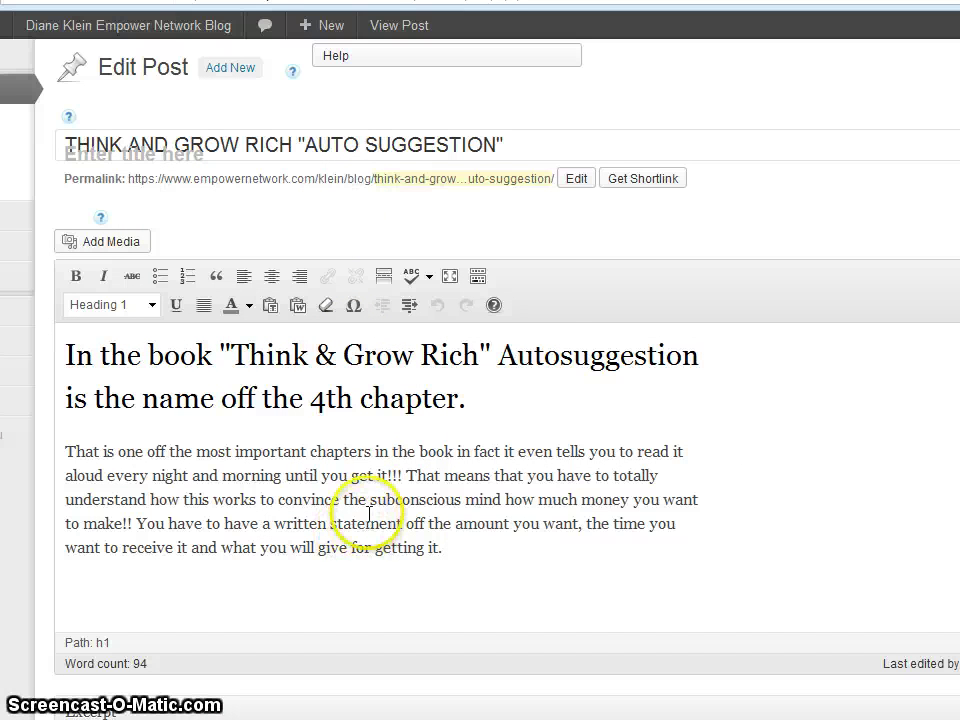
click(634, 185)
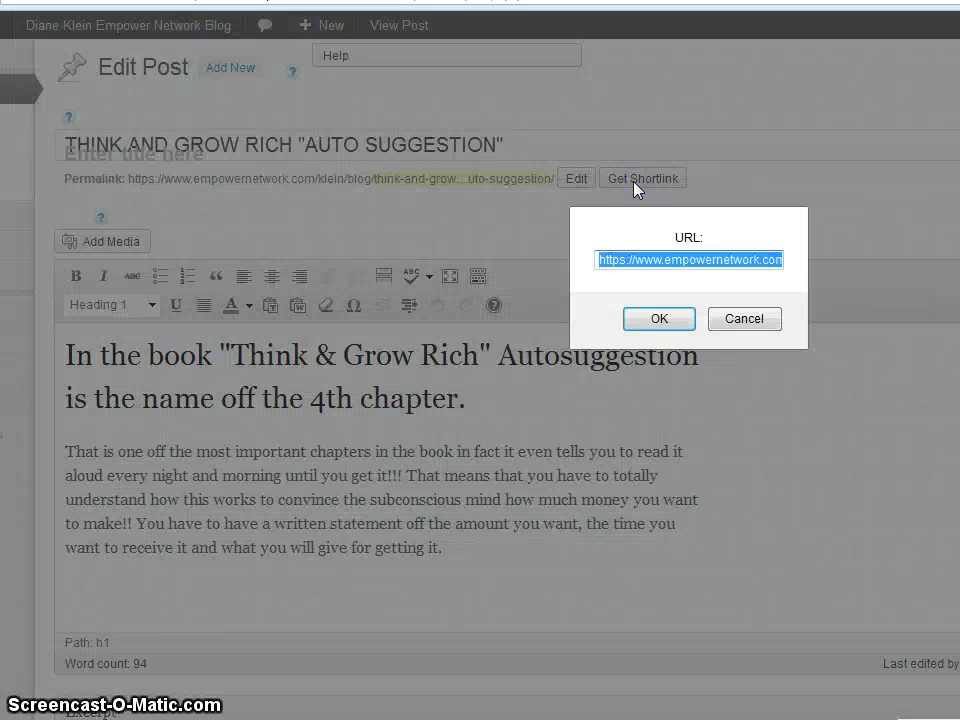
right_click(656, 260)
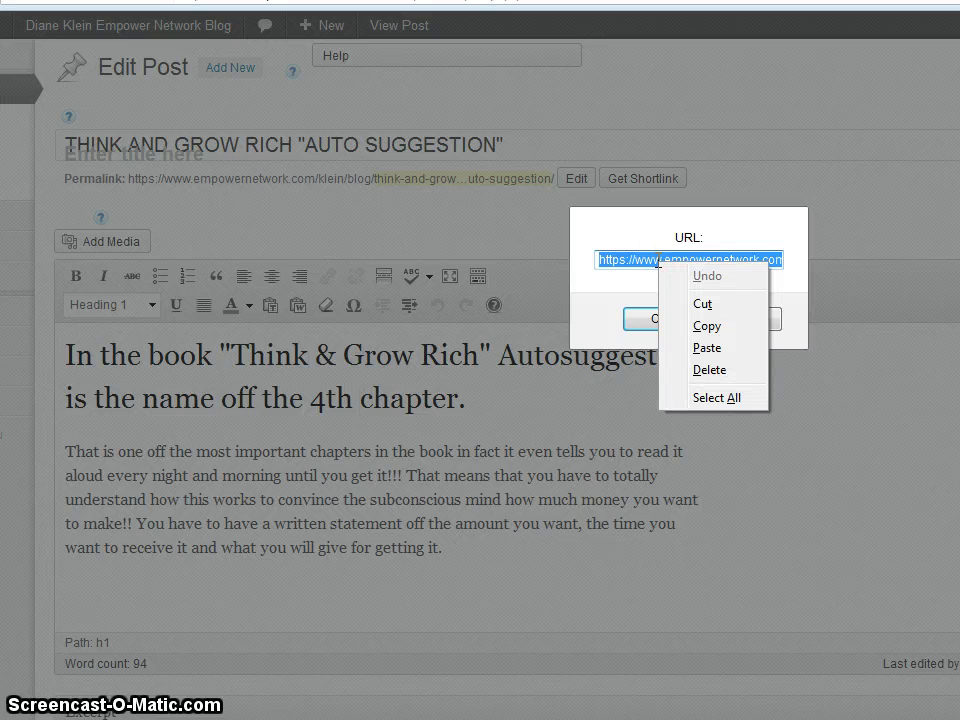
click(707, 326)
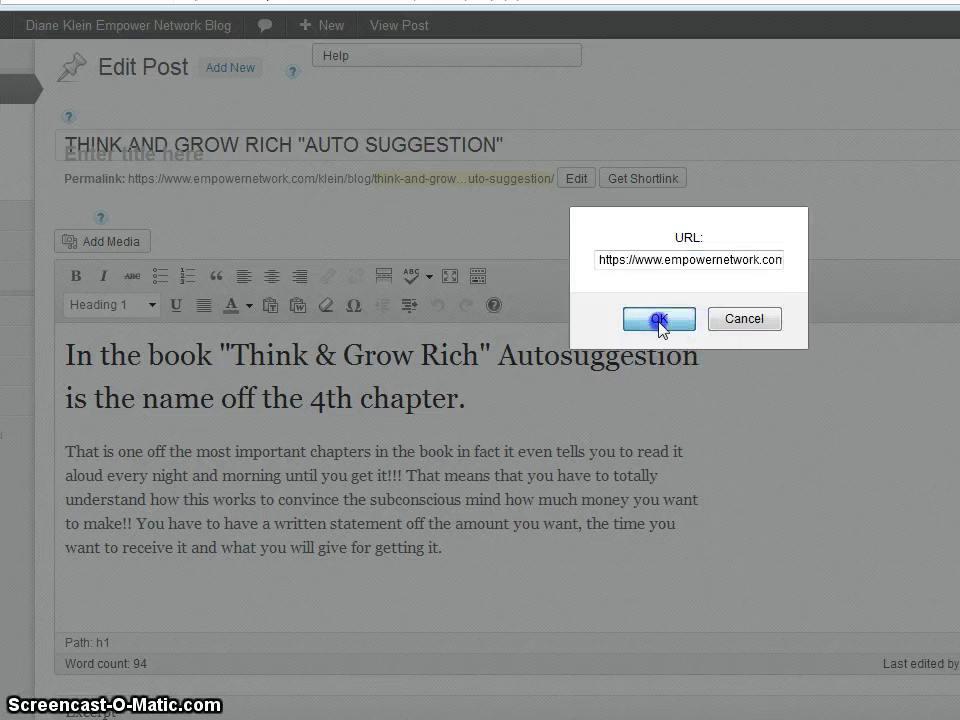
click(659, 320)
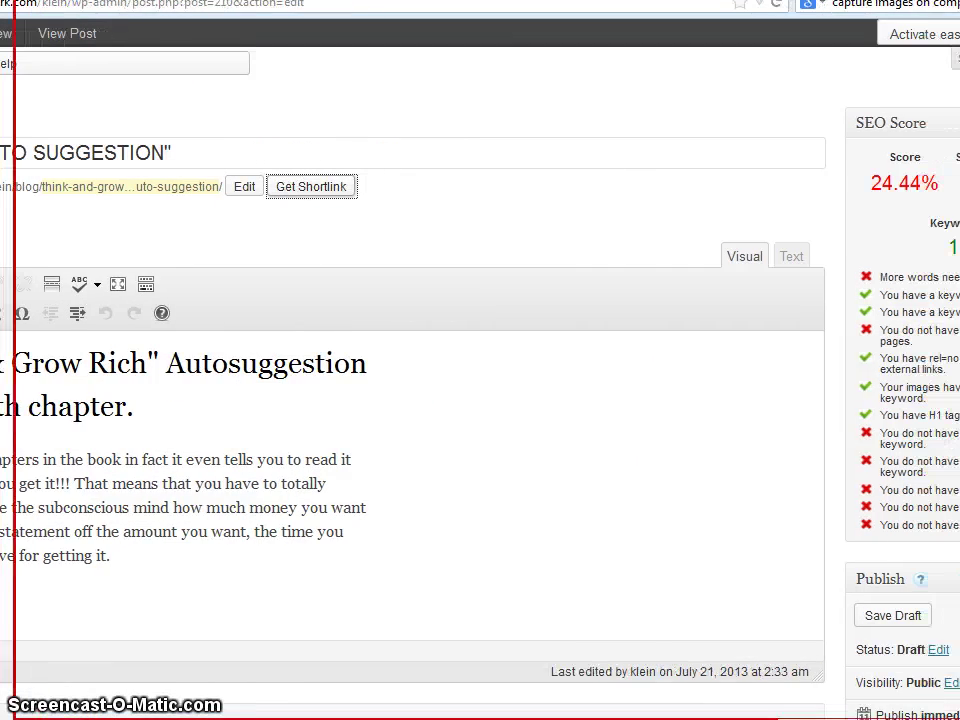
Open a new browser tab beside the WordPress post editor
key(ctrl+t)
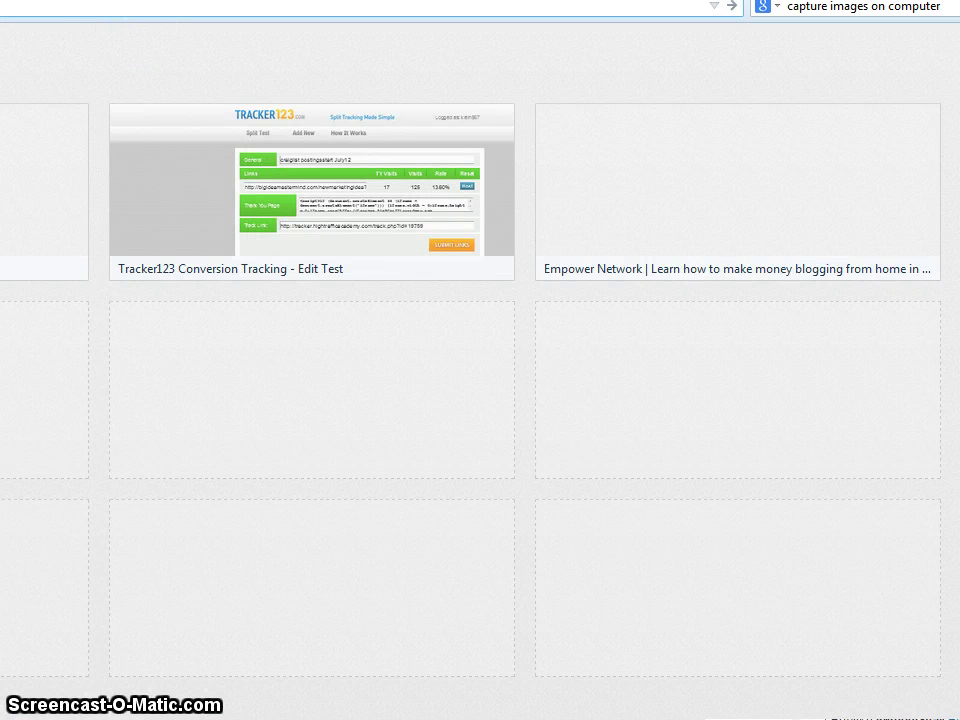
Bring up the system Start panel to head to the Ping-O-Matic page
key(super)
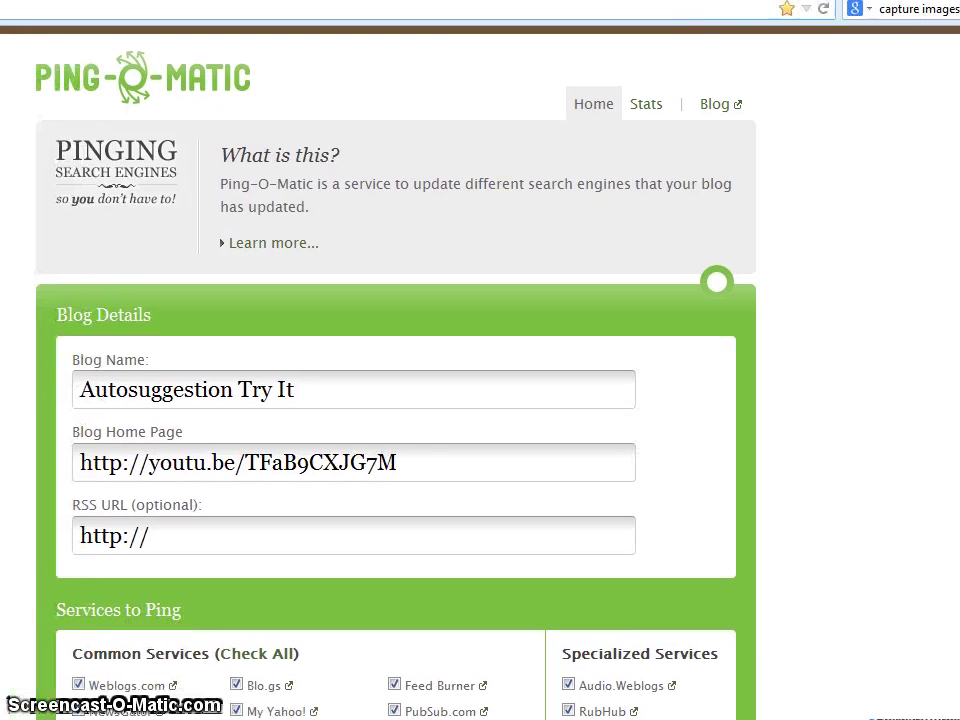
Replace the old youtu.be Blog Home Page with the copied post shortlink and clear Blog Name
click(432, 463)
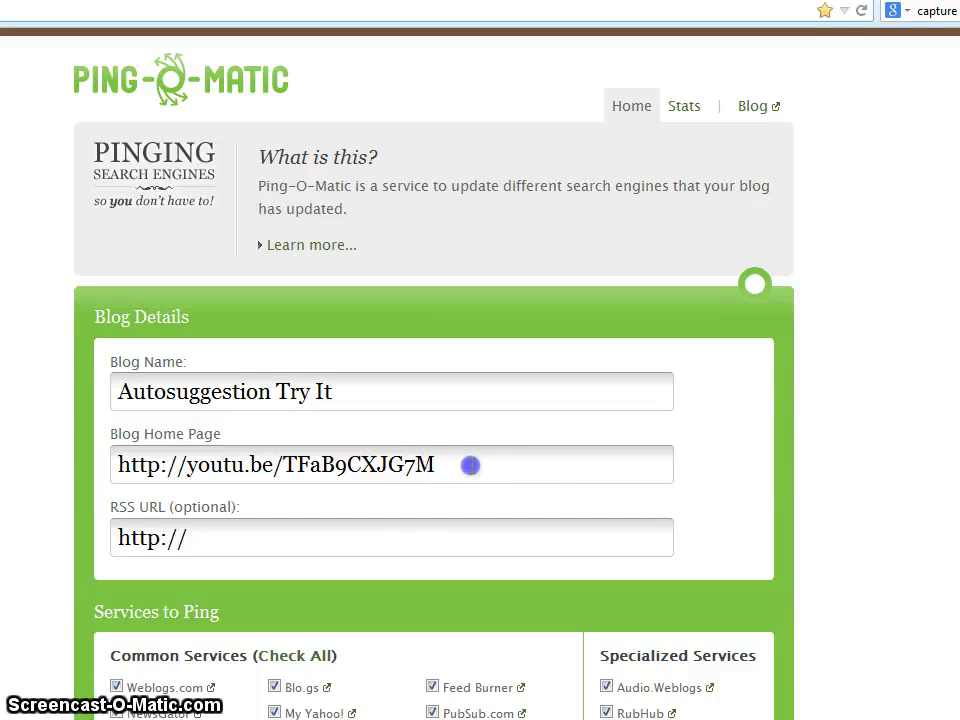
drag(148, 467, 440, 465)
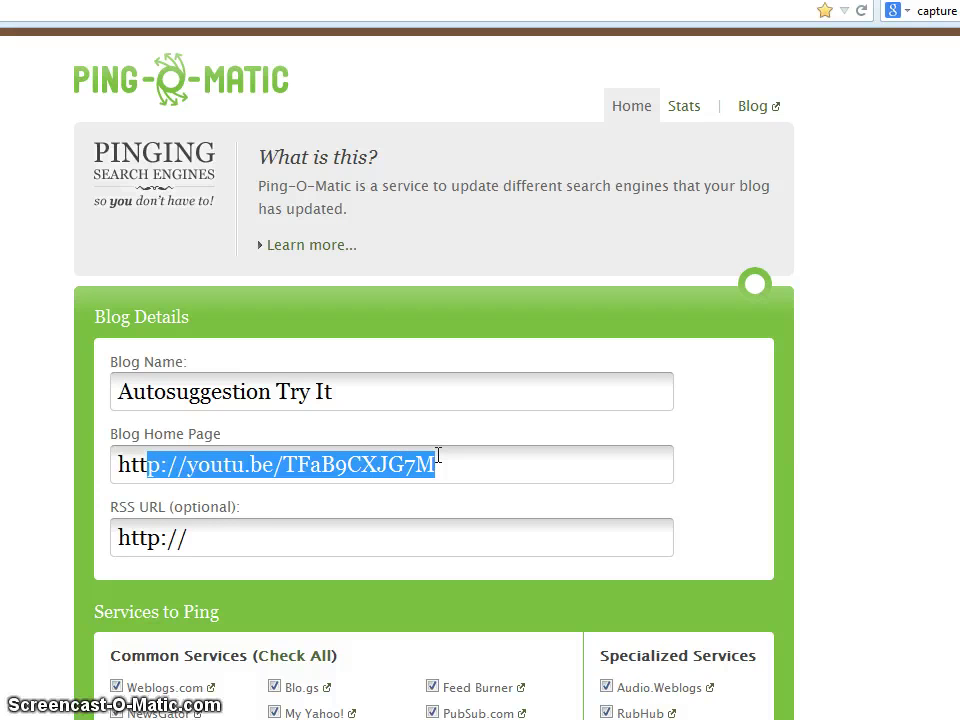
key(BackSpace)
key(BackSpace)
key(BackSpace)
key(BackSpace)
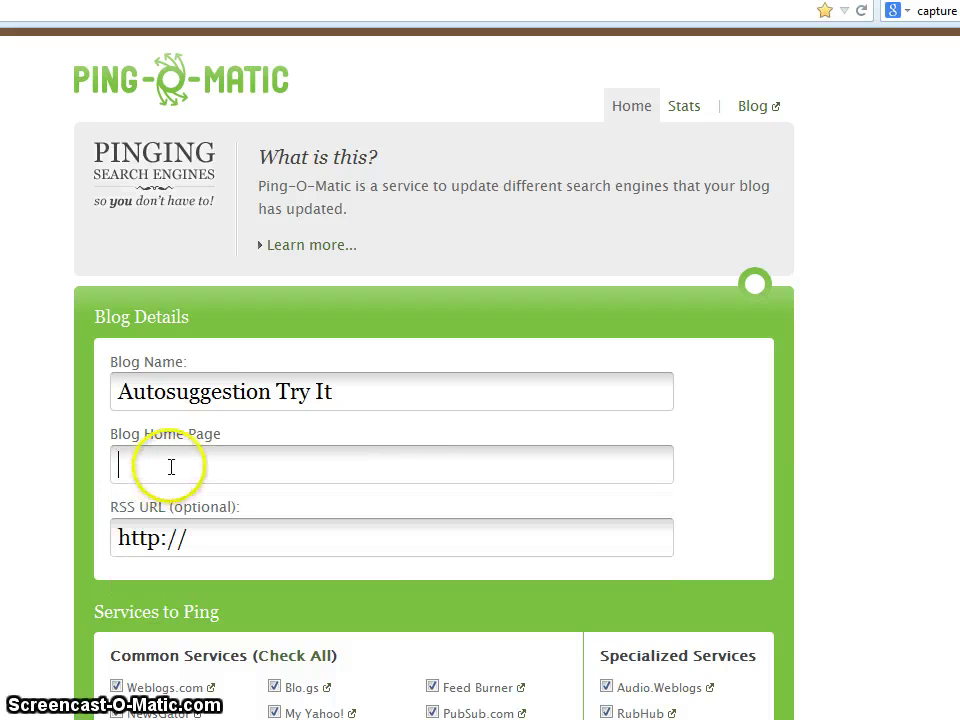
right_click(172, 466)
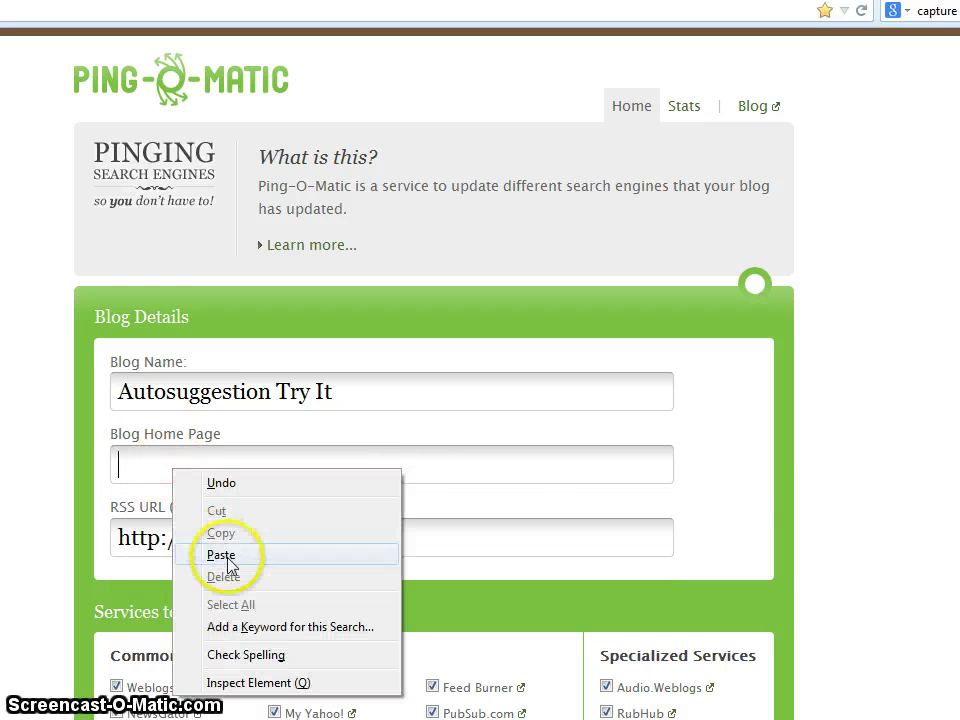
click(229, 552)
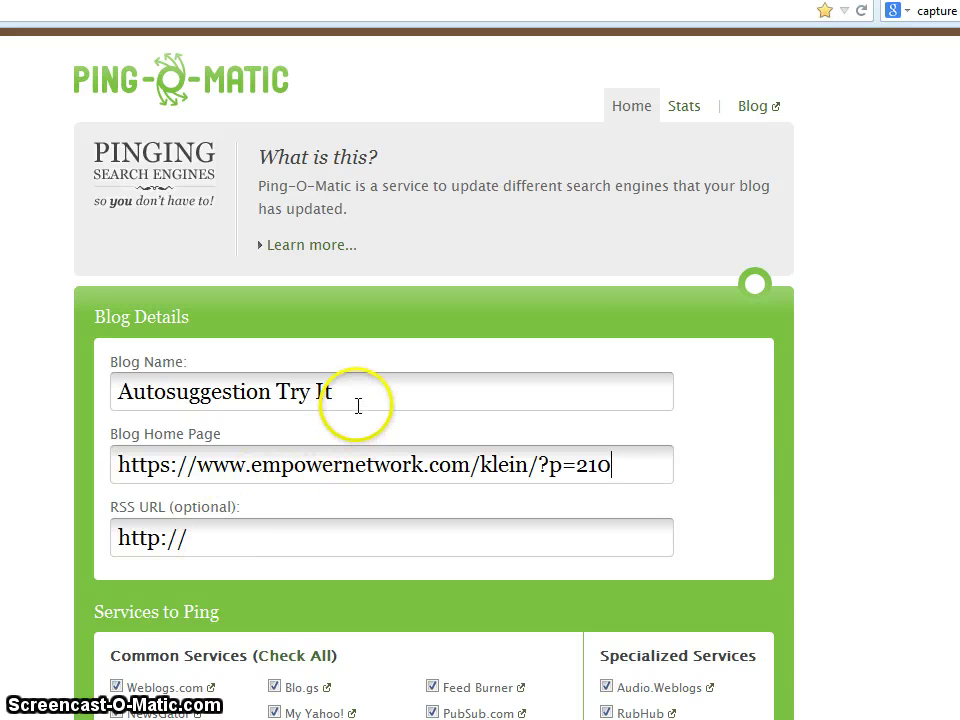
drag(340, 392, 106, 406)
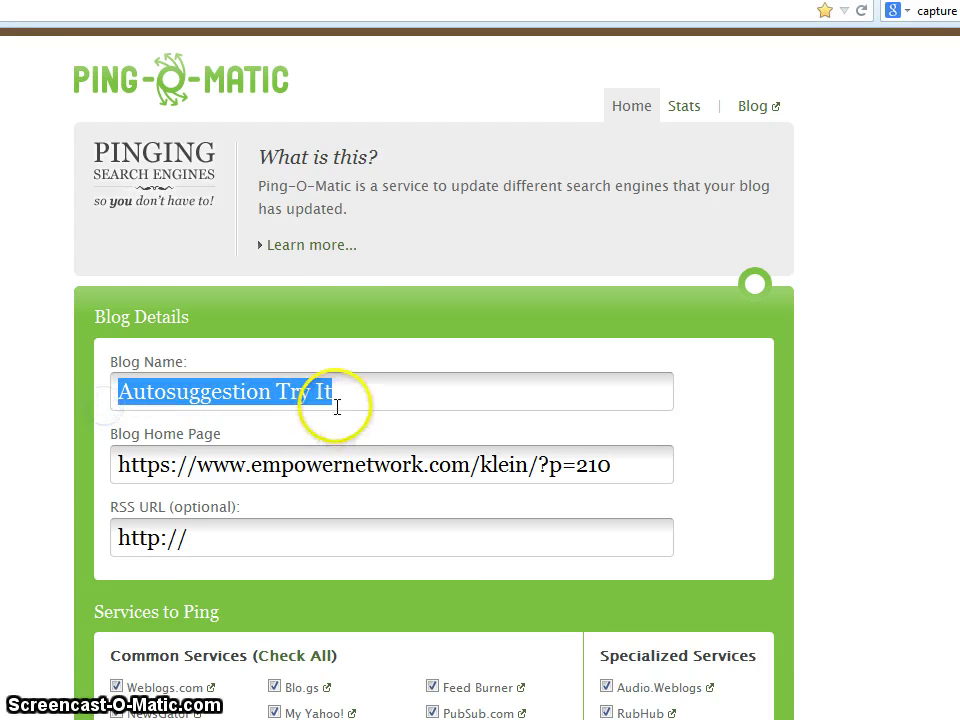
key(BackSpace)
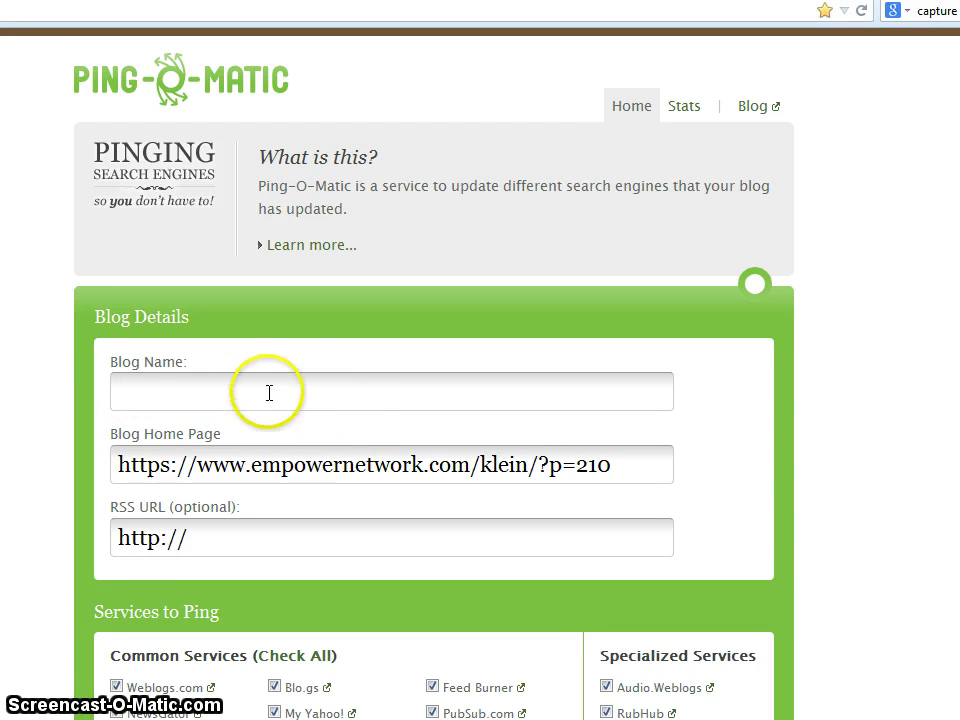
Send the Ping-O-Matic pings, then switch to the Autosuggestbion YouTube video tab
scroll(330, 463, down, 1)
scroll(330, 463, down, 2)
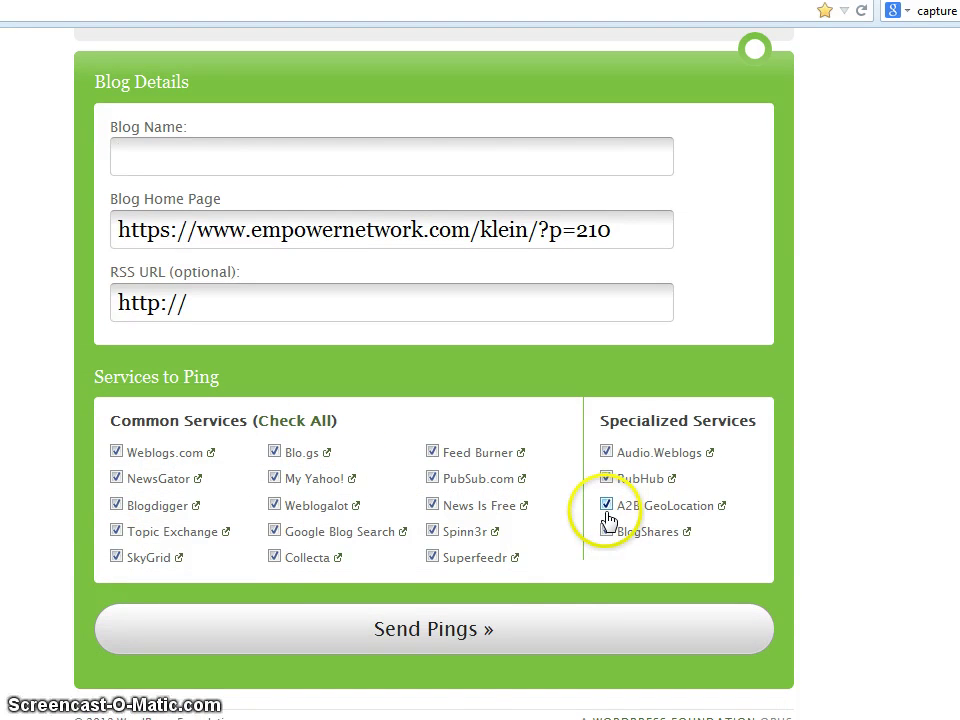
click(421, 640)
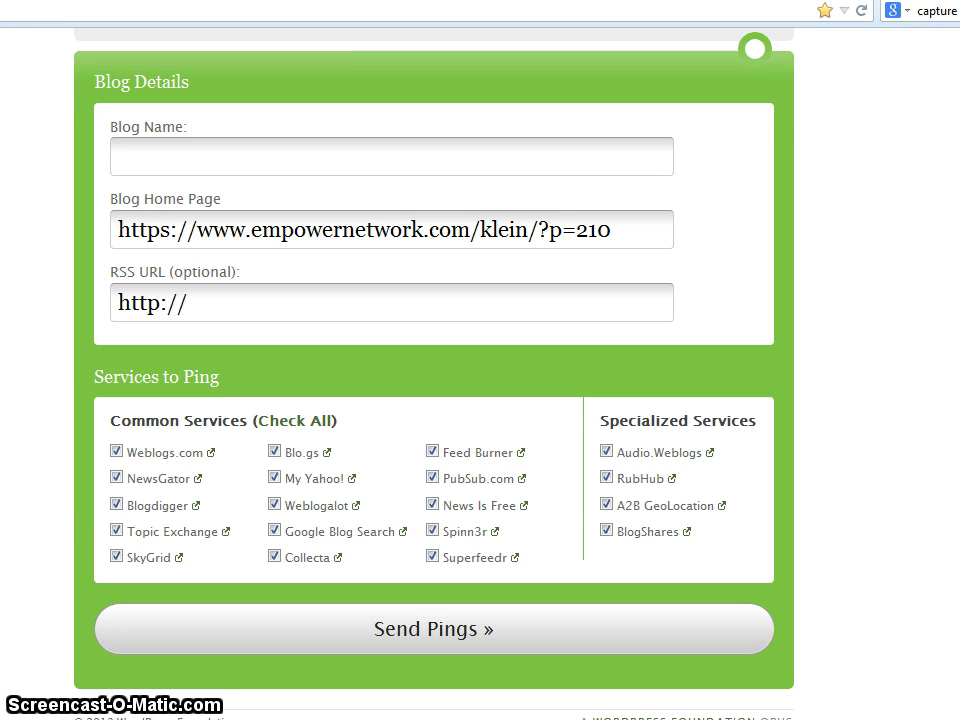
key(ctrl+Tab)
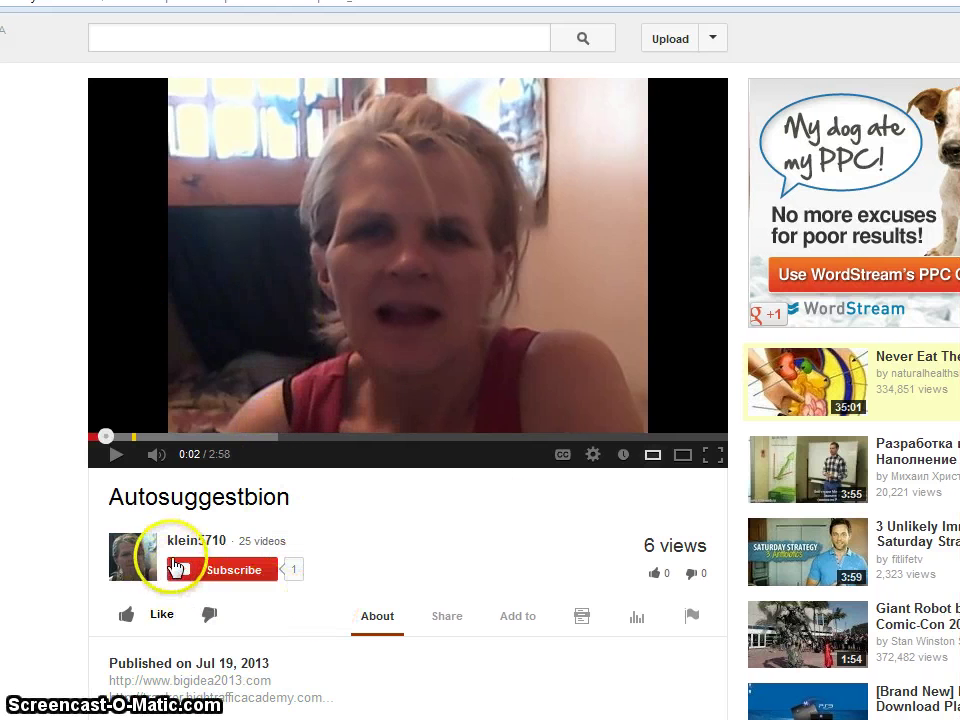
Copy the Autosuggestbion video's youtu.be link from its Share panel
click(450, 620)
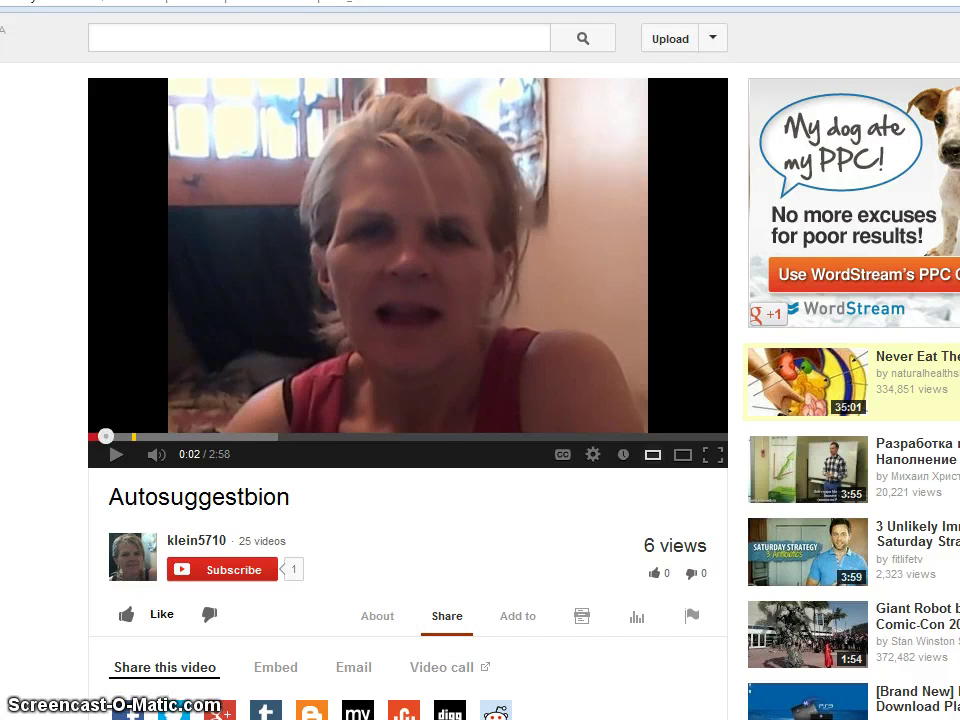
scroll(96, 493, down, 2)
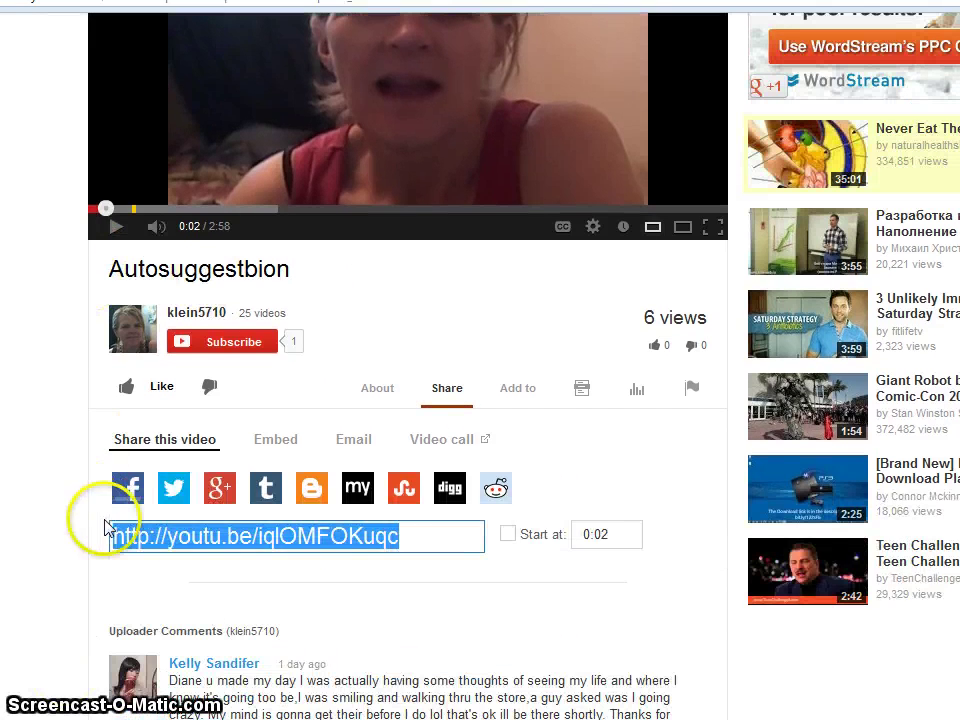
right_click(299, 545)
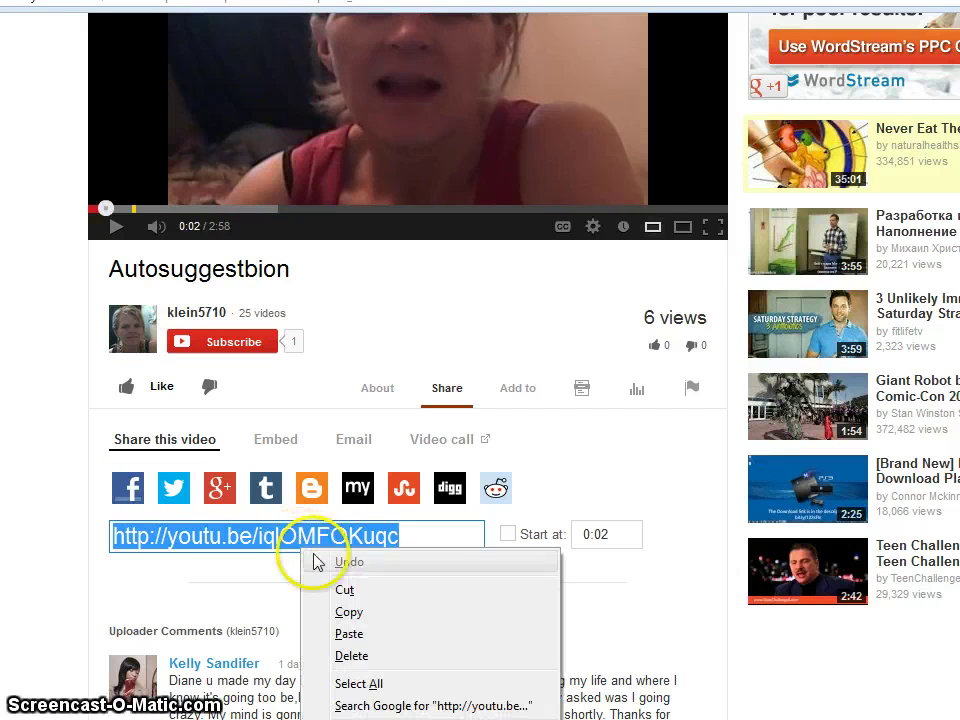
click(340, 614)
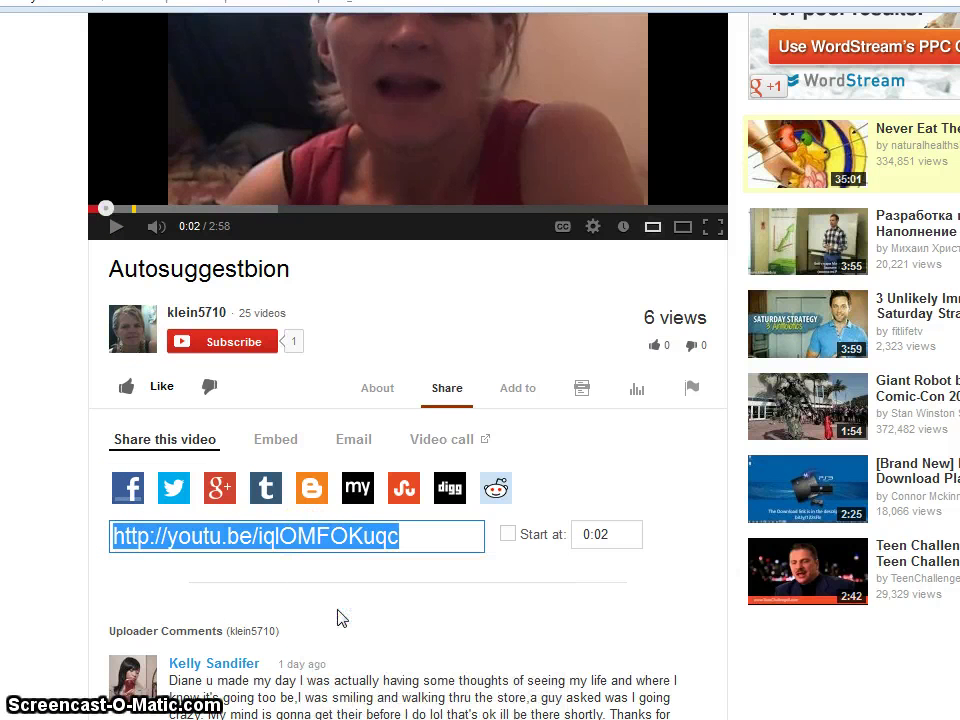
click(358, 589)
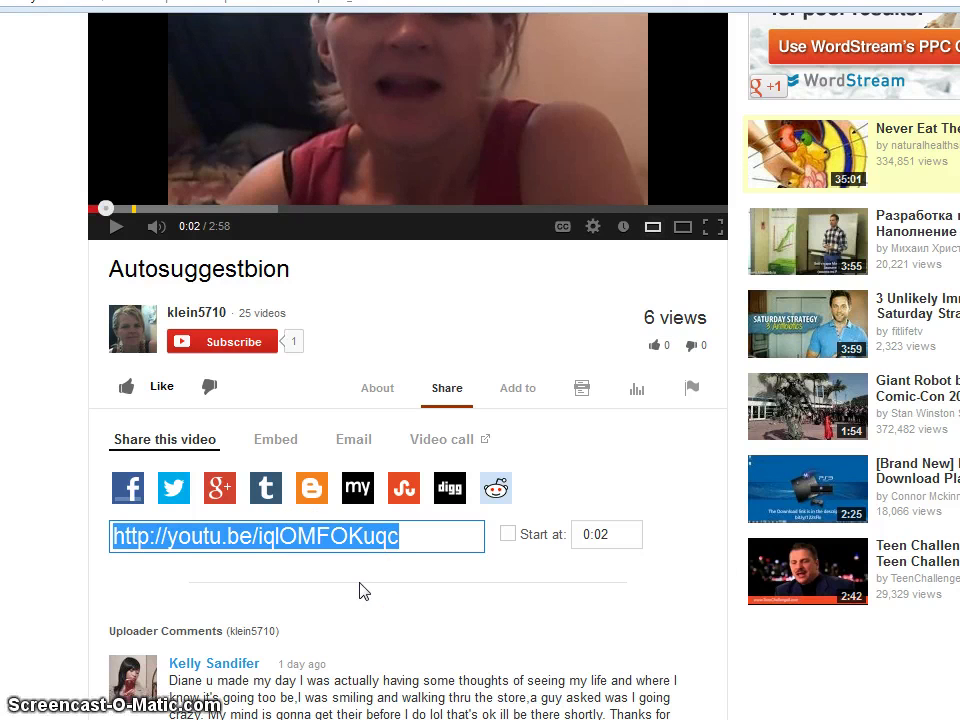